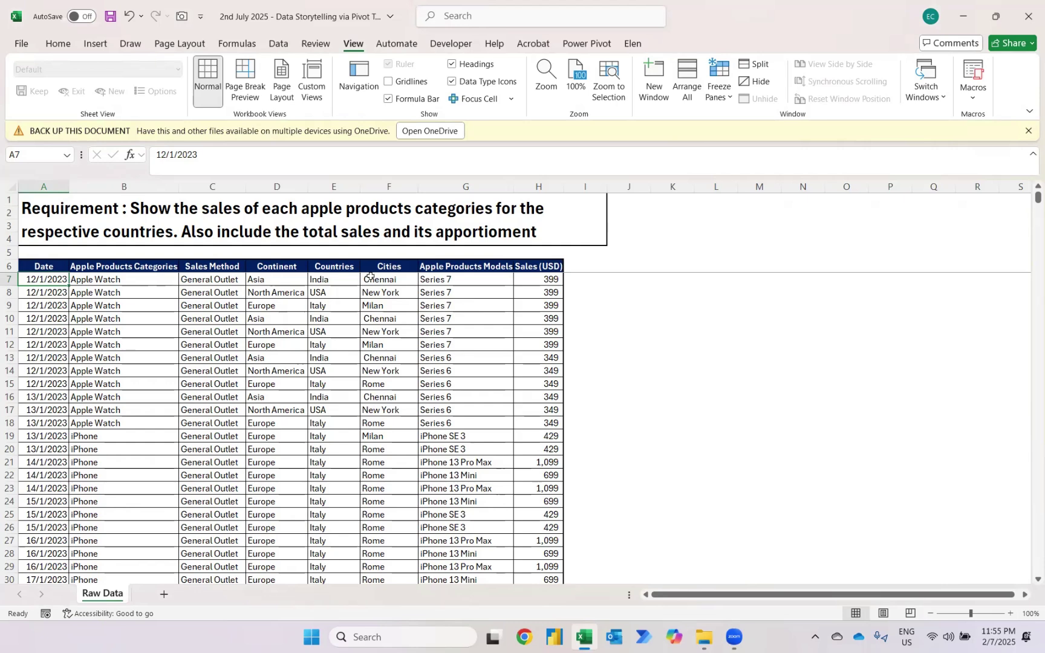
Create a PivotTable on a new worksheet from the entire sales table in the Raw Data sheet
left_click(483, 340)
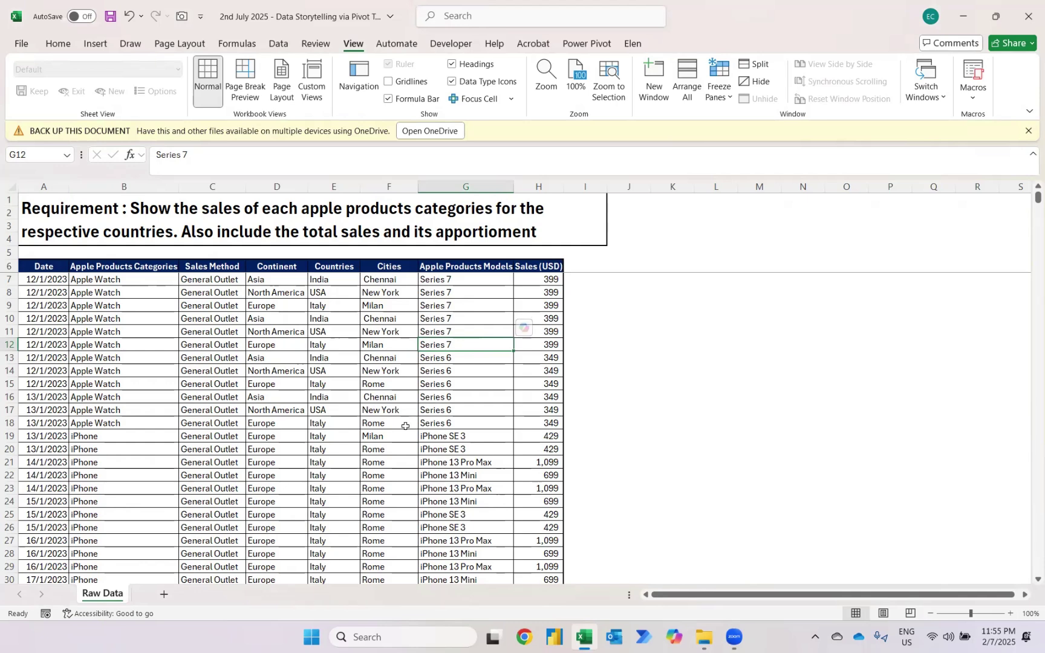
scroll(405, 426, "down", 3)
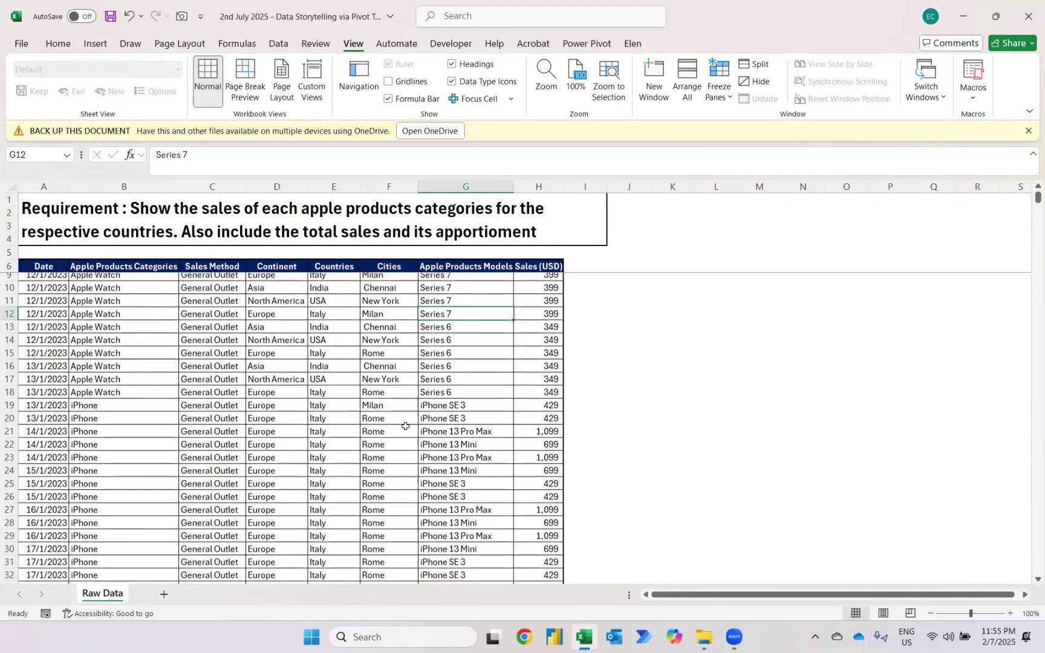
scroll(405, 426, "right", 1)
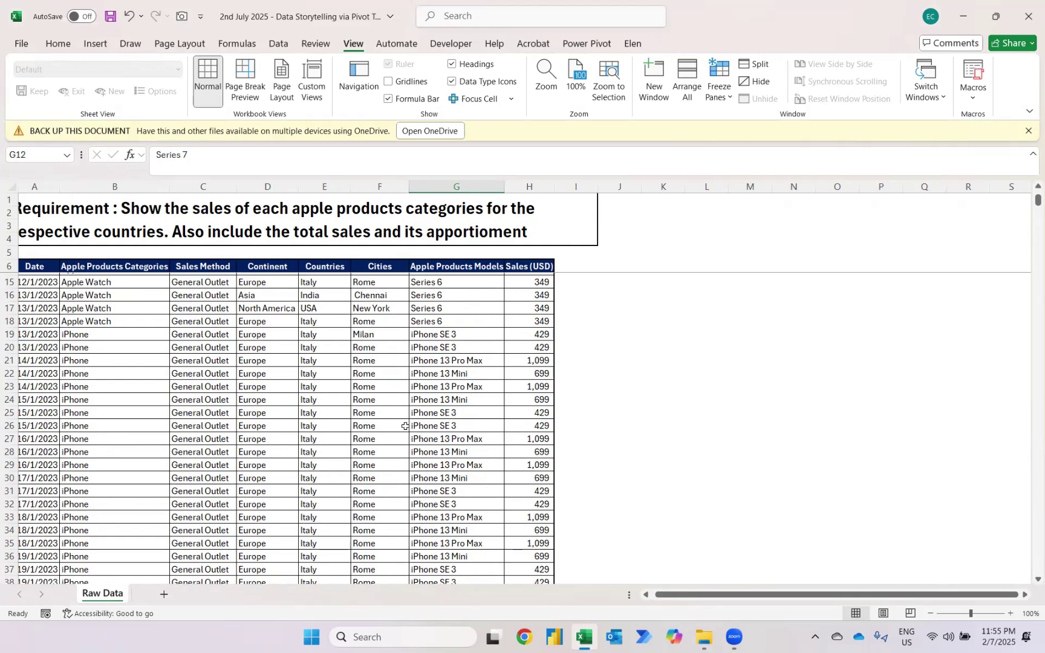
scroll(405, 426, "down", 1)
scroll(405, 426, "down", 5)
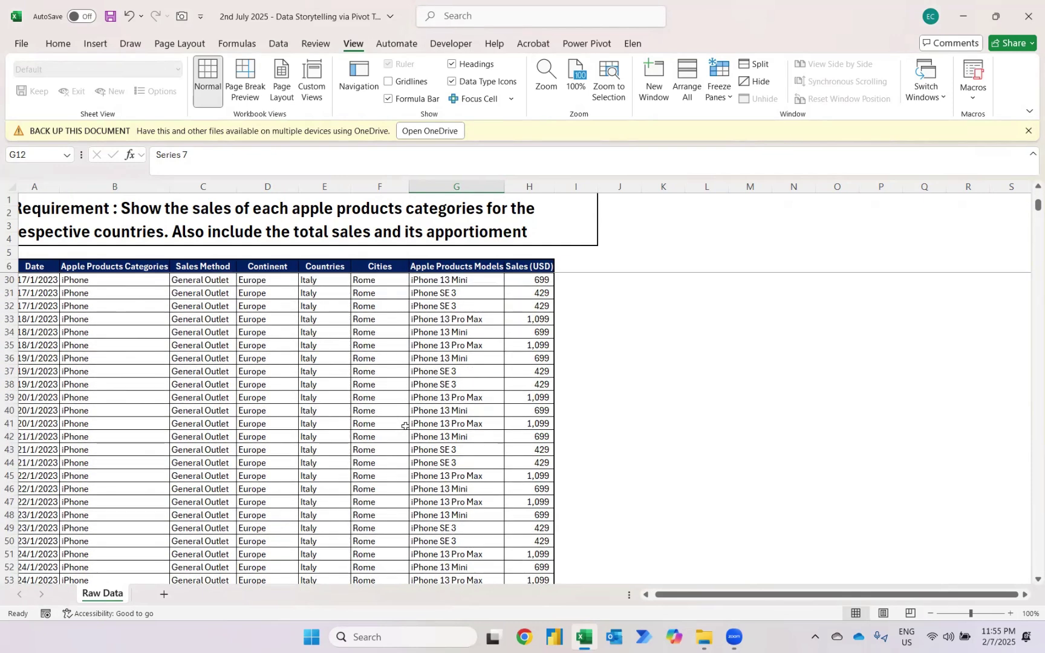
left_click(276, 374)
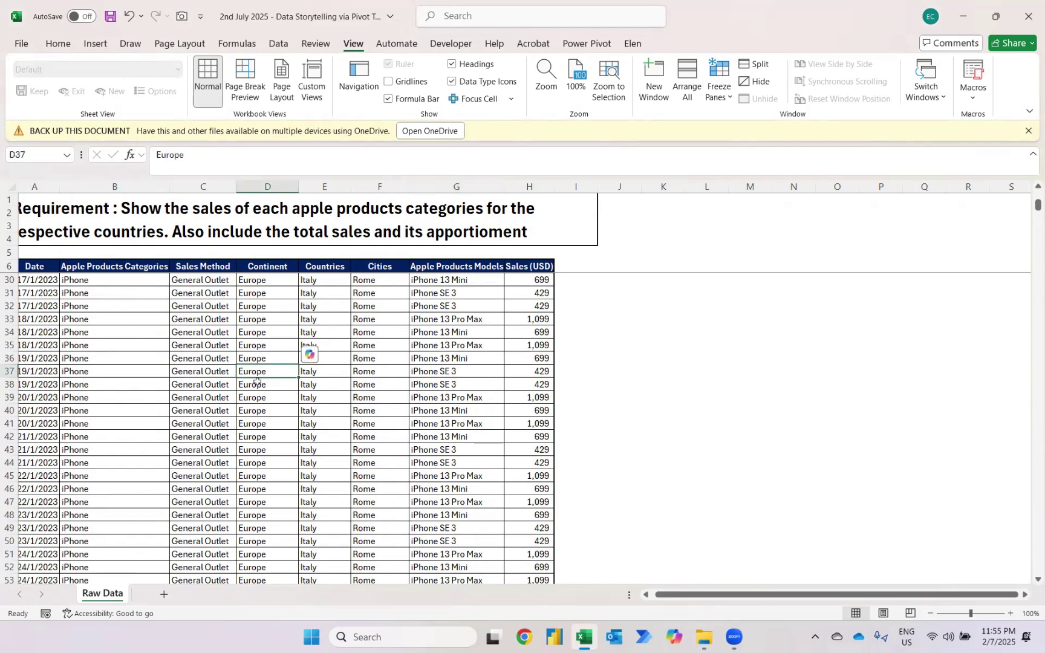
key("ctrl+a")
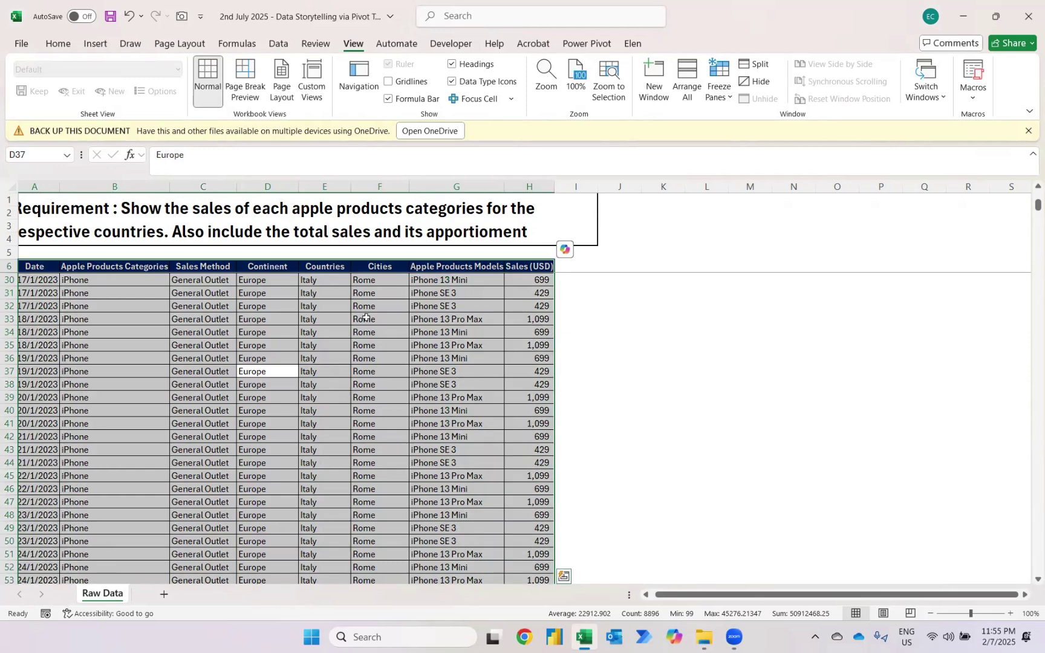
left_click(95, 40)
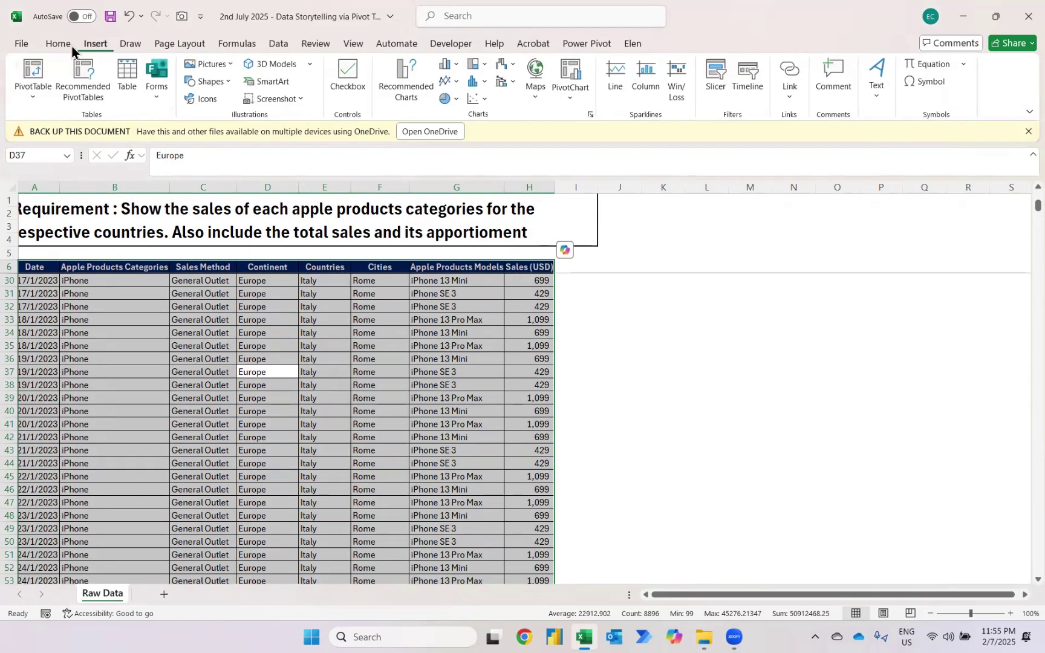
left_click(36, 73)
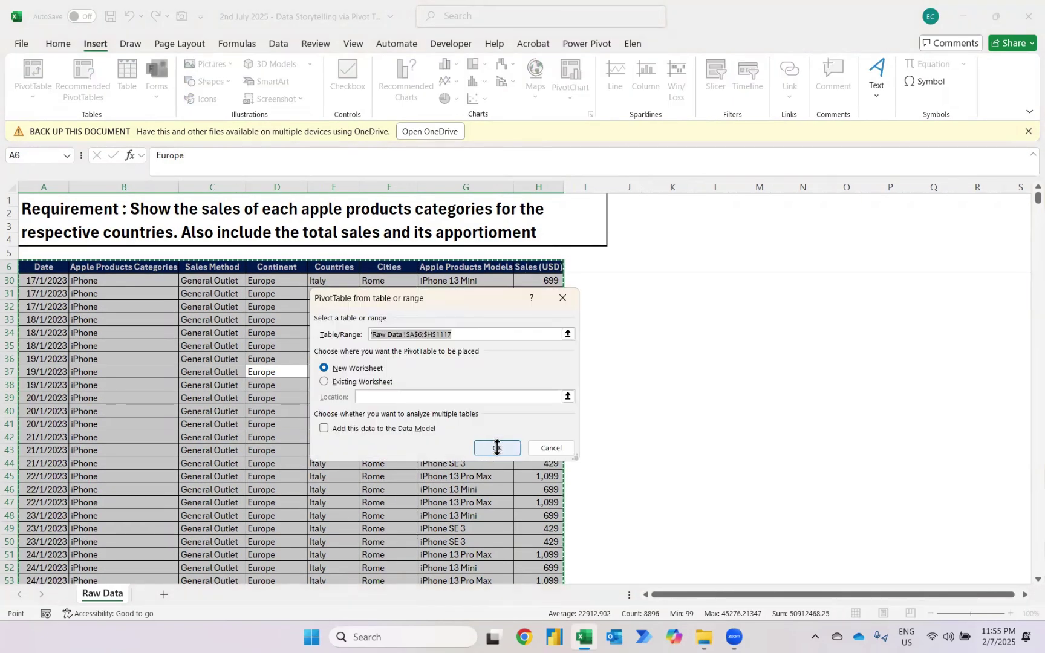
left_click(497, 448)
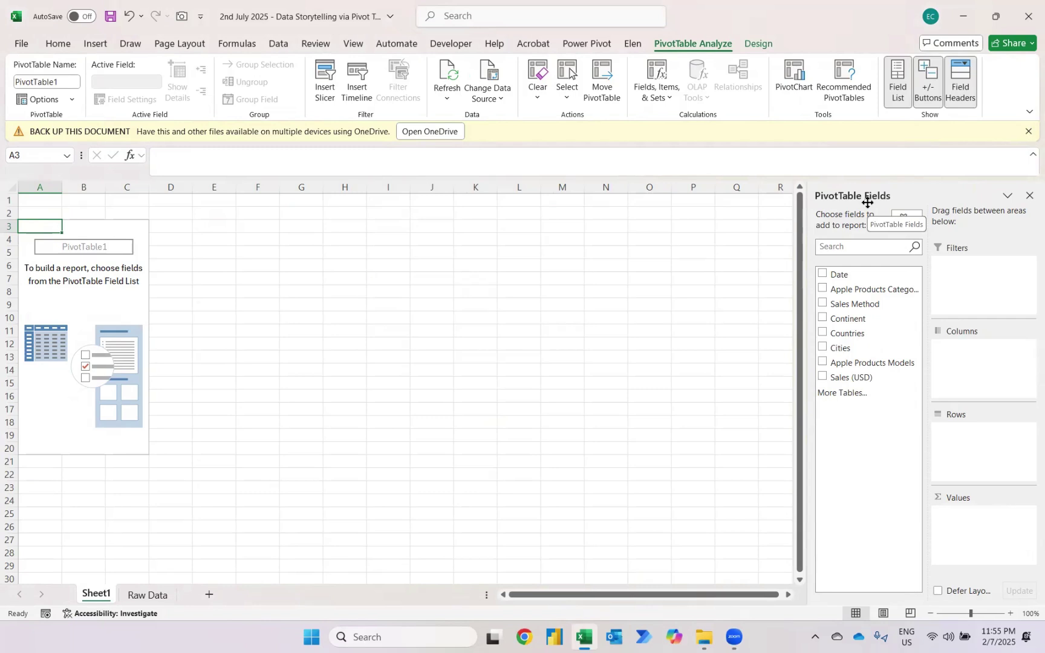
Set Apple Products Categories and Countries as the pivot rows and sum Sales (USD) as the values
left_click(822, 289)
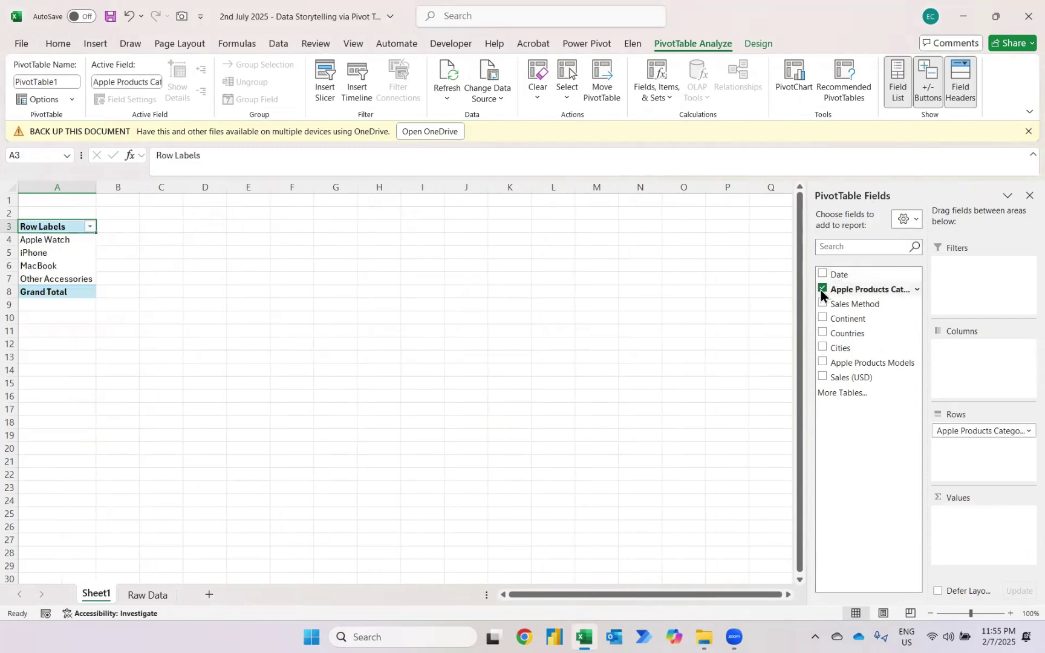
left_click(822, 332)
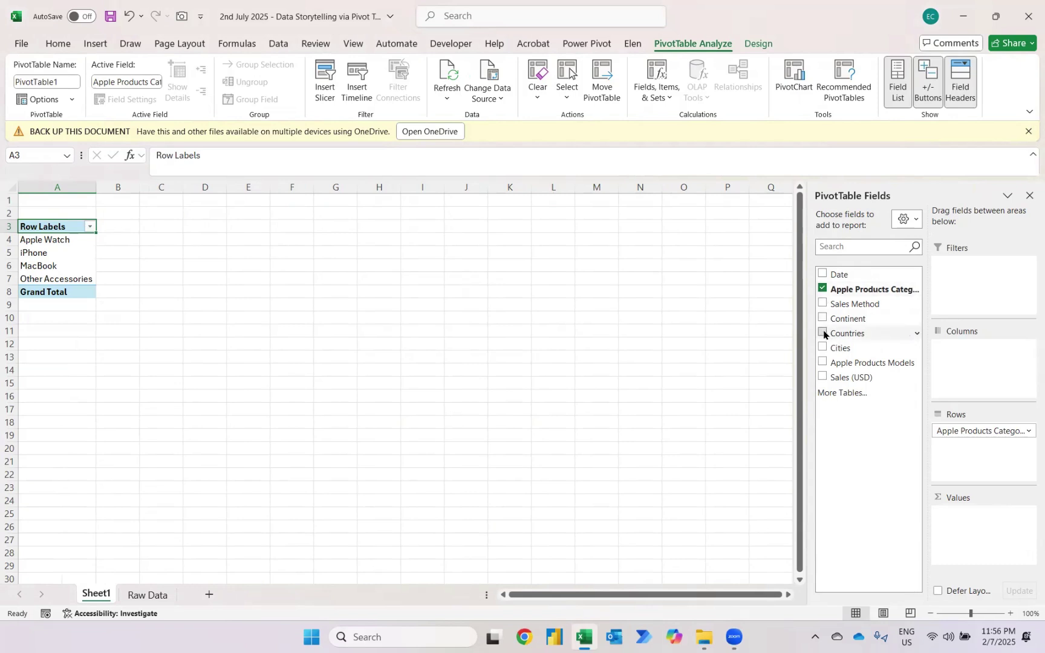
left_click(823, 377)
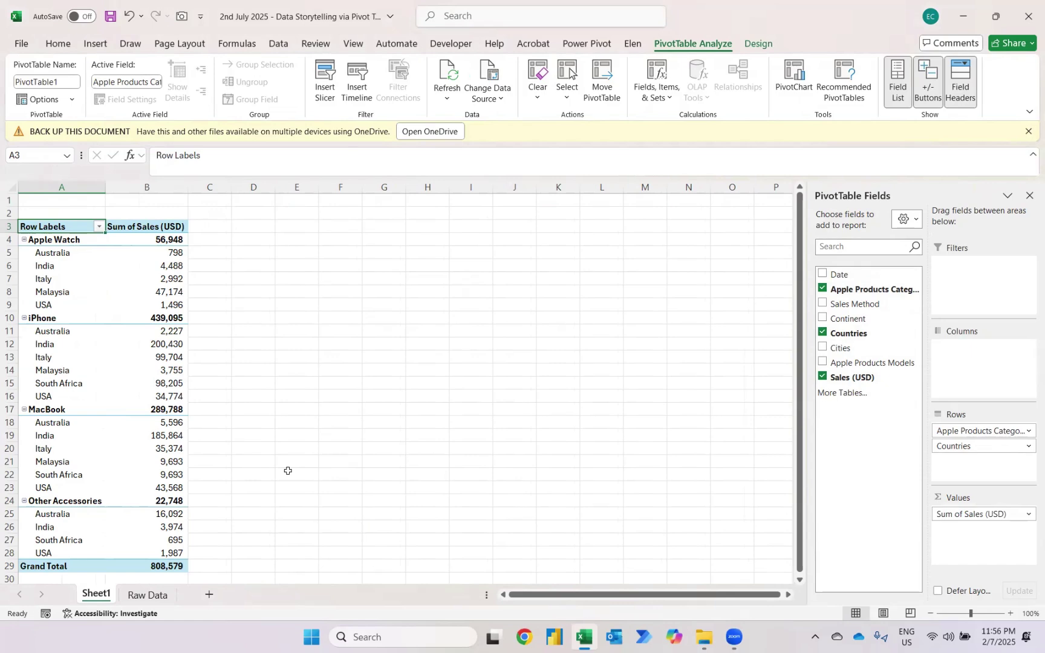
Add Sales (USD) to the pivot values a second time and show that column as % of Parent Row Total
mouse_move(156, 259)
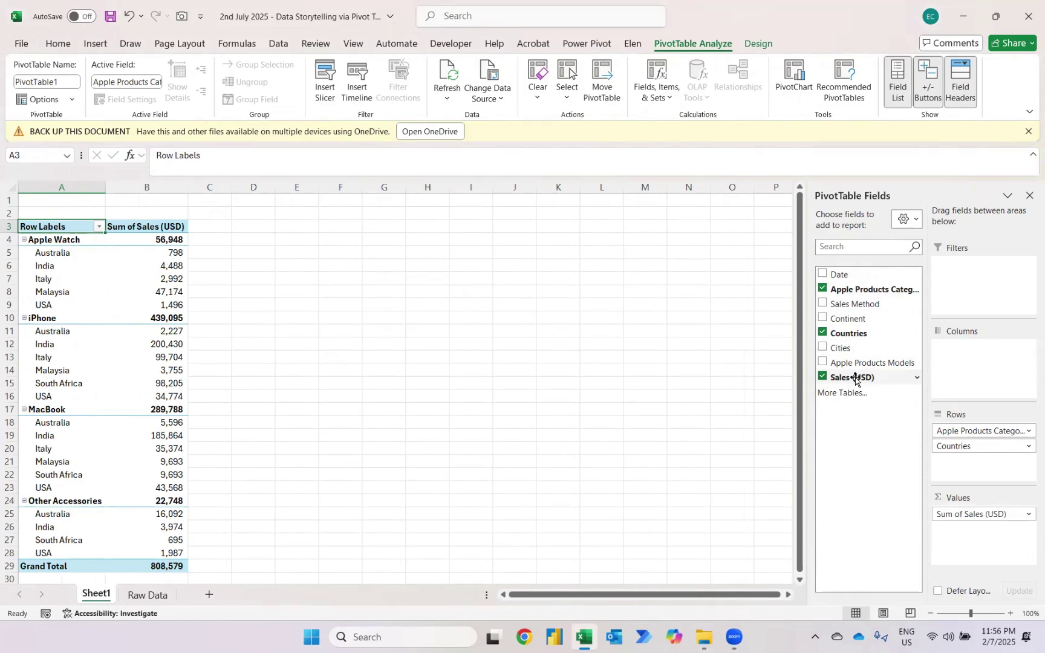
left_click_drag(856, 380, 968, 534)
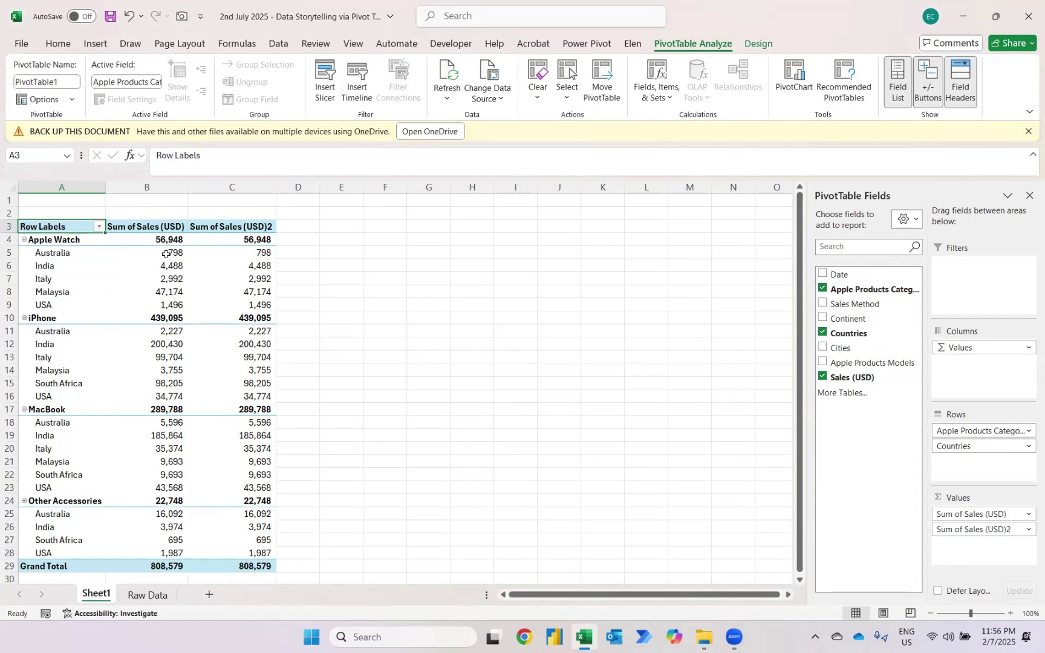
mouse_move(170, 319)
mouse_move(266, 290)
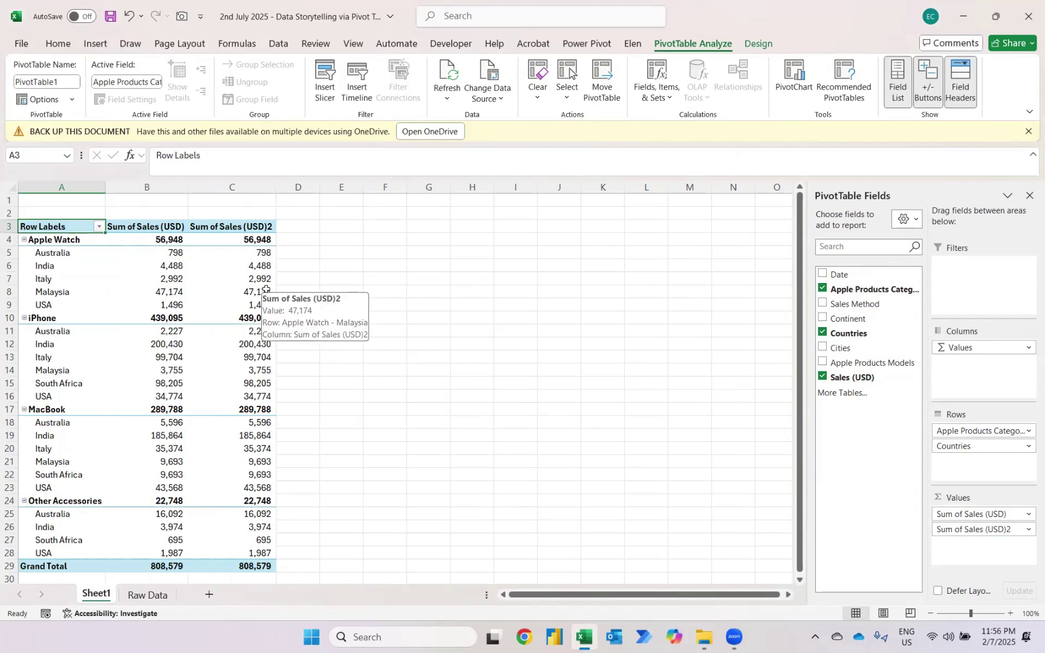
left_click(262, 251)
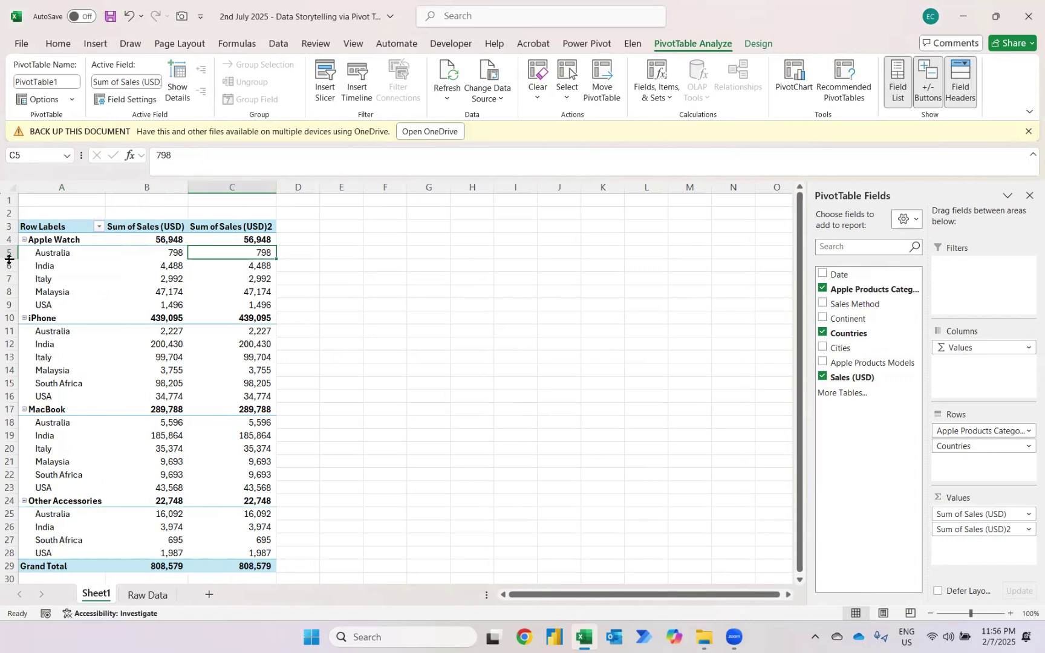
right_click(234, 258)
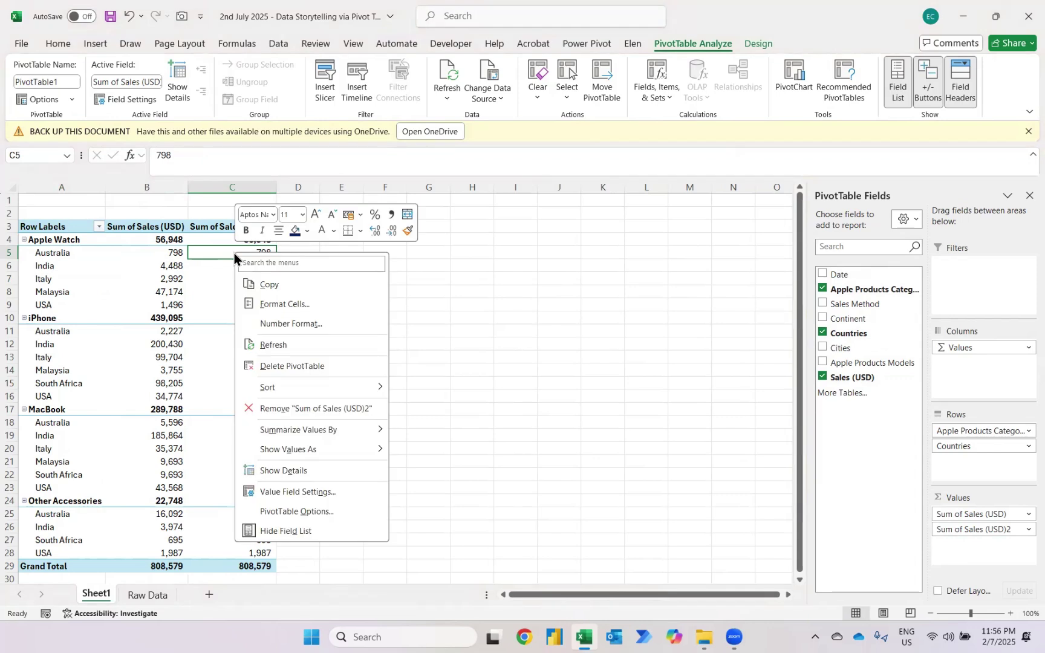
mouse_move(281, 452)
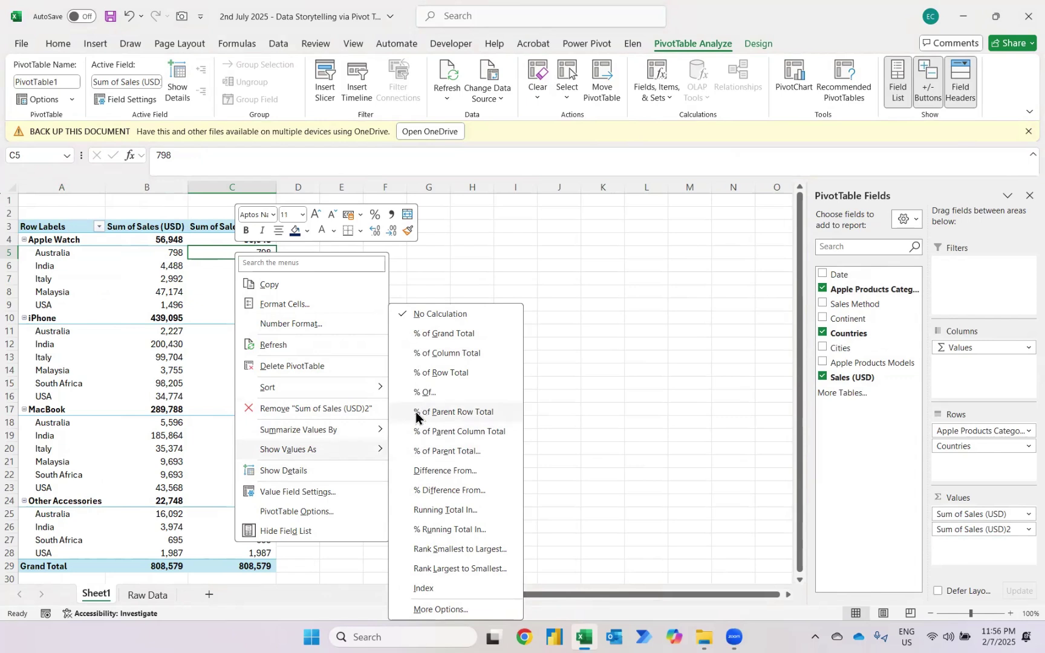
left_click(453, 413)
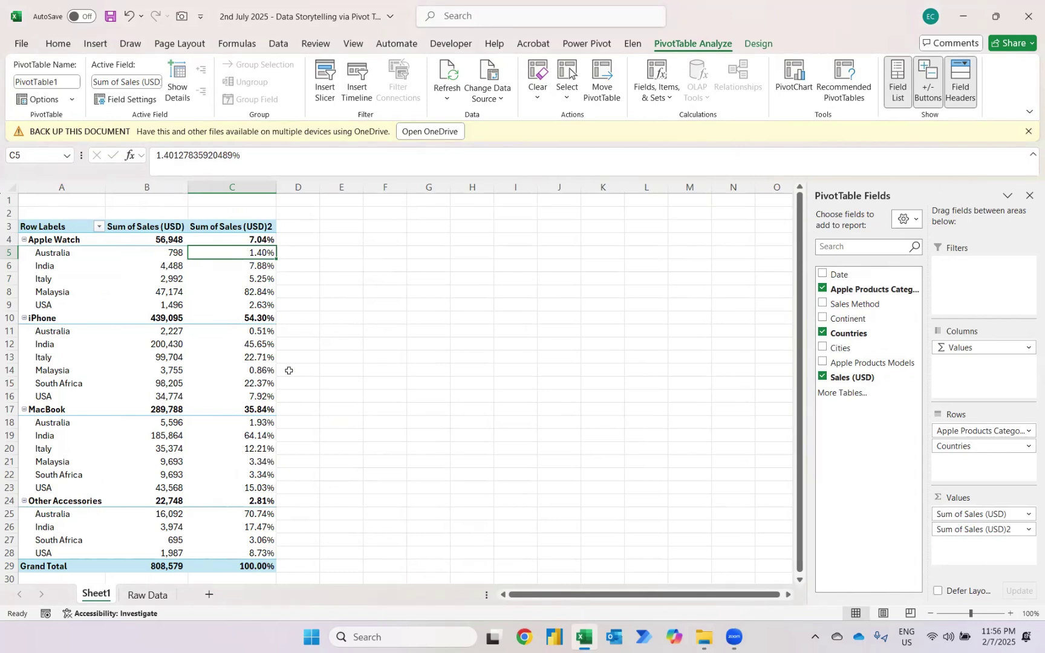
Sort the countries within each product category, and the categories themselves, from largest to smallest by the percentage column
right_click(225, 252)
mouse_move(279, 399)
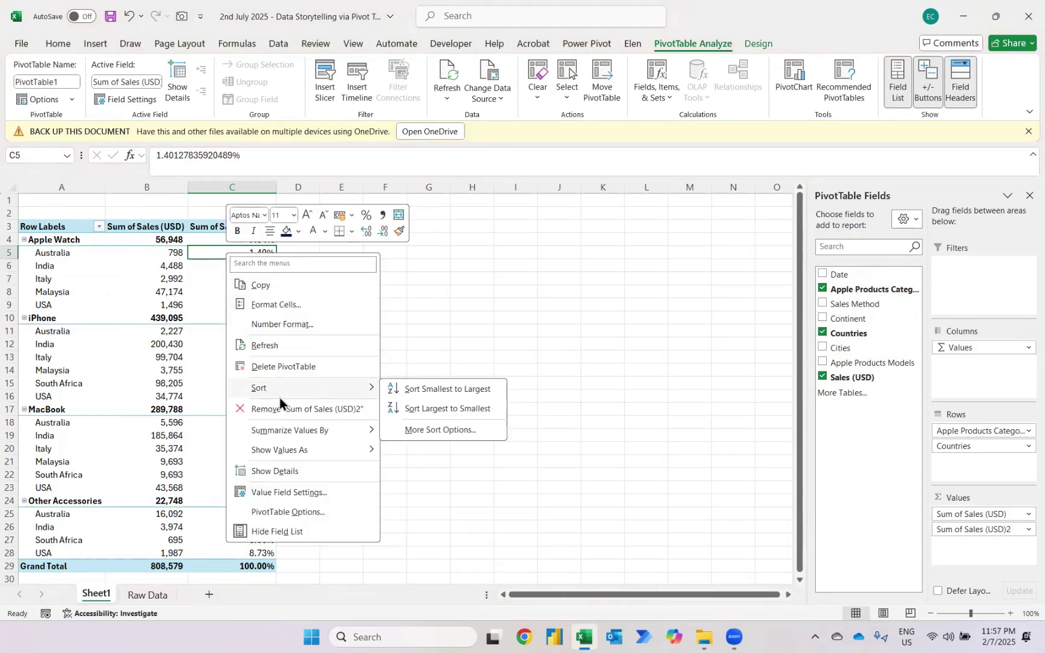
left_click(425, 410)
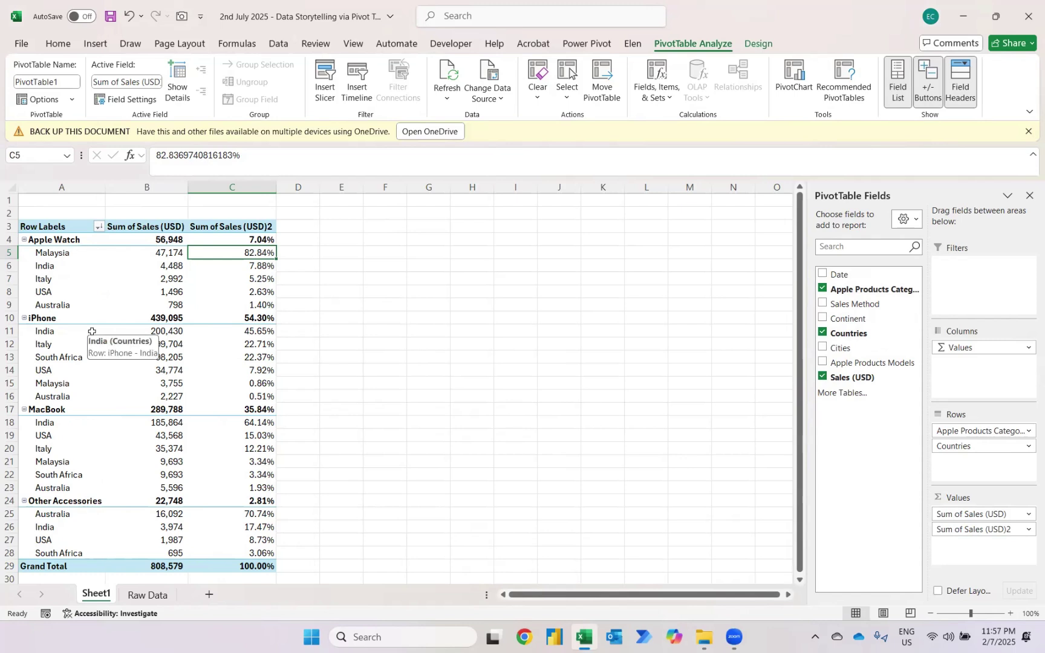
right_click(236, 241)
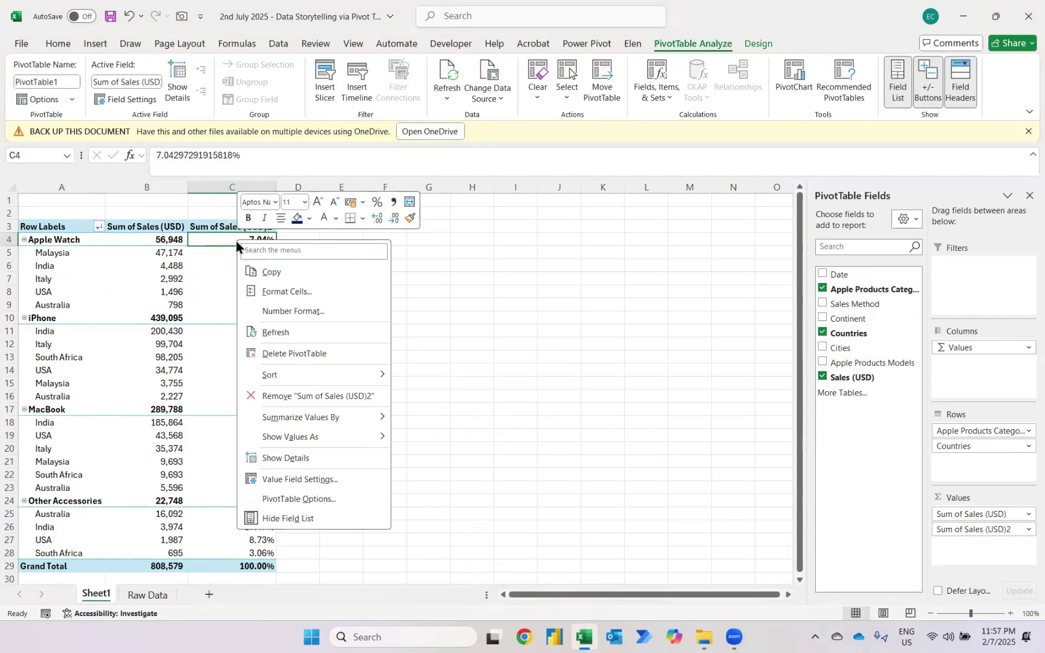
mouse_move(270, 376)
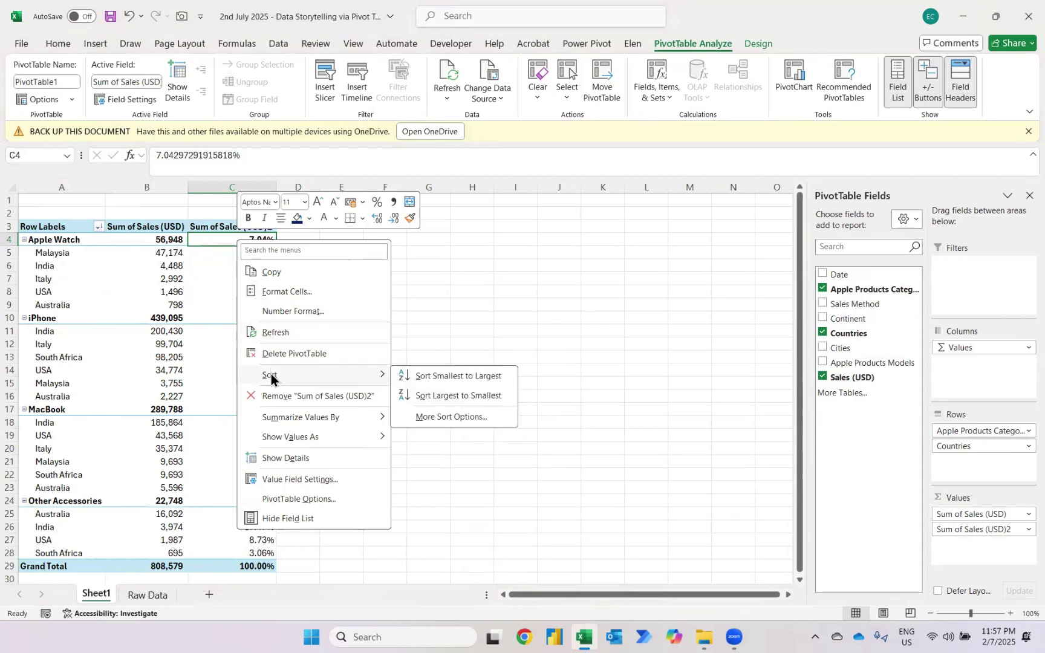
left_click(435, 397)
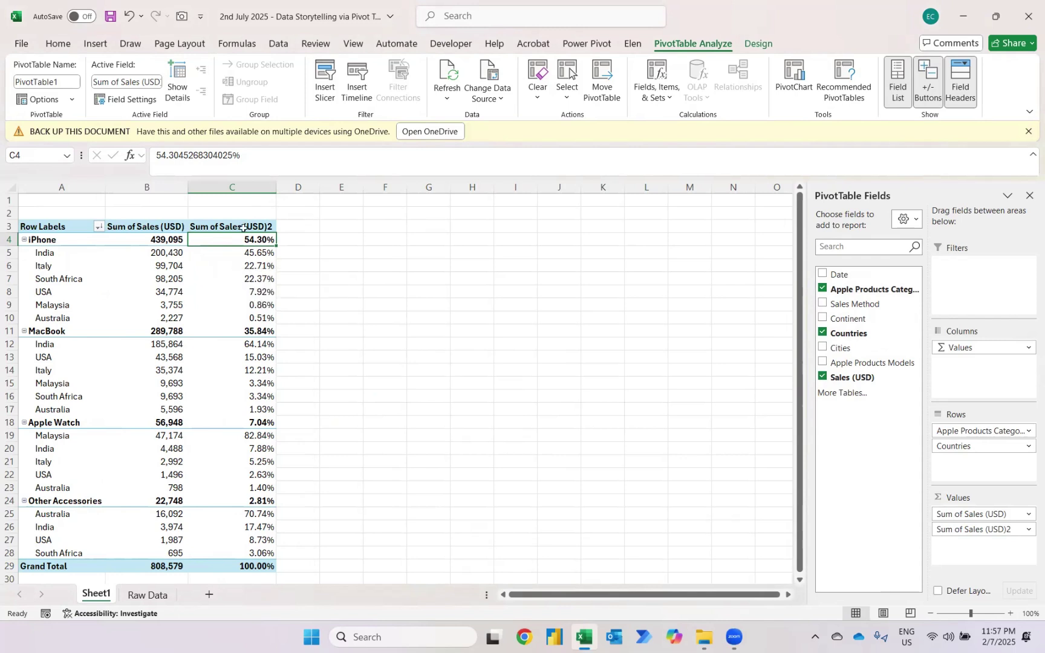
Reorder the pivot row fields so Countries sits above Apple Products Categories
left_click(248, 331, "ctrl")
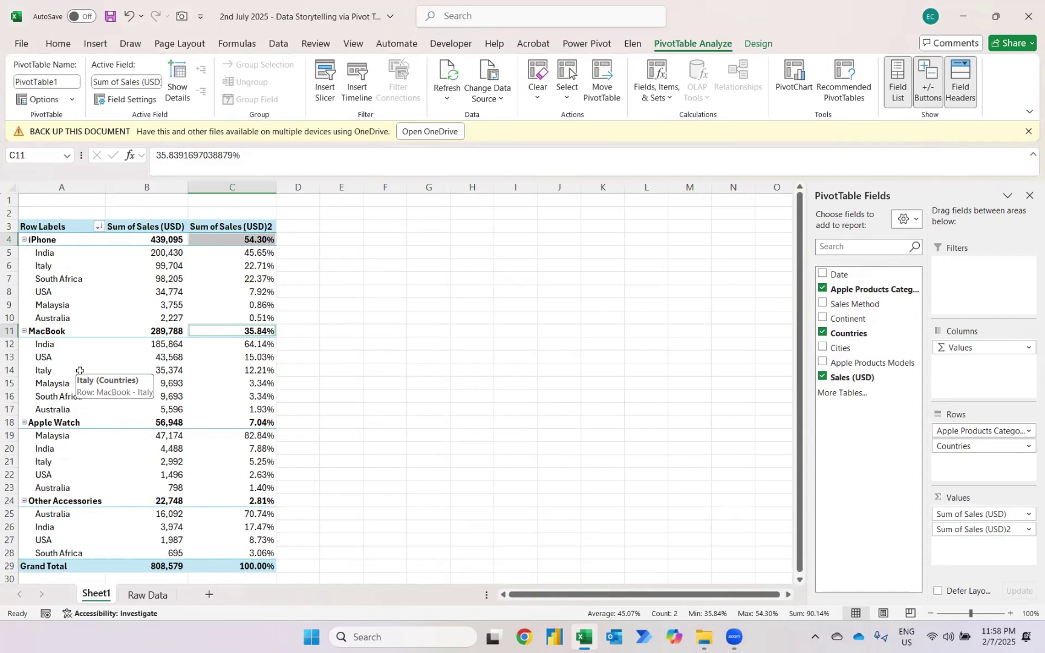
left_click(52, 255)
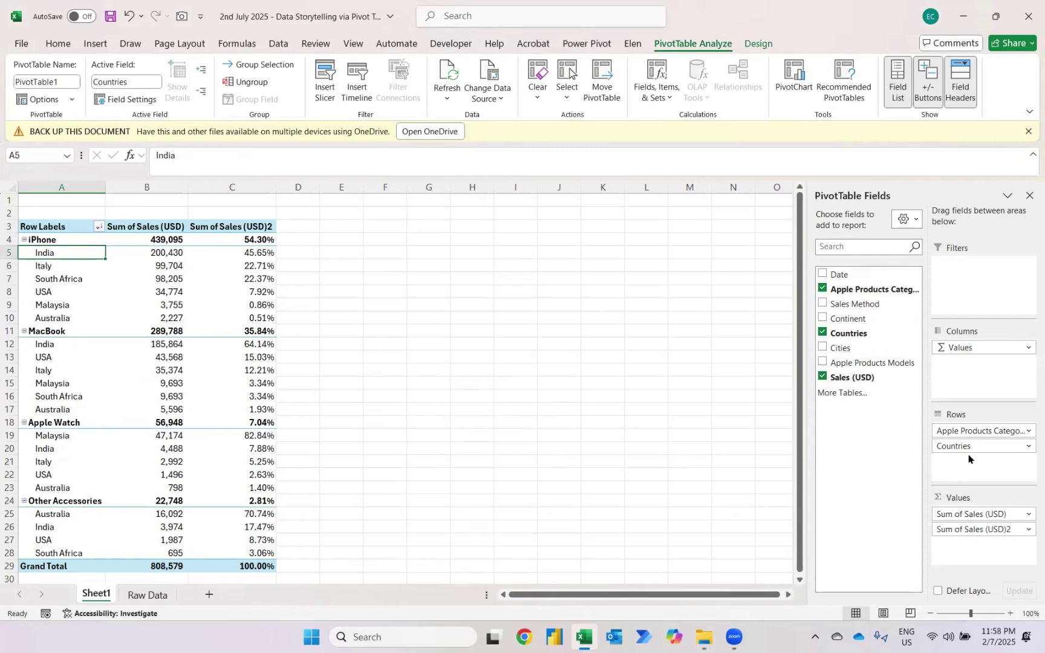
left_click_drag(963, 449, 969, 427)
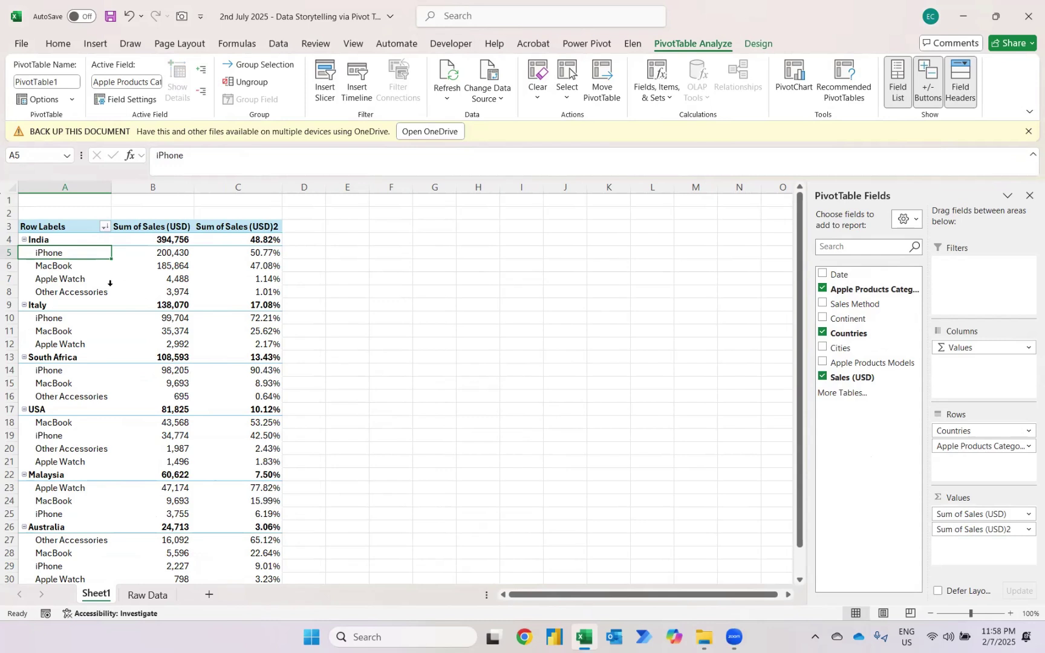
Rename the pivot's first sales value column header to "Total Sales"
mouse_move(238, 315)
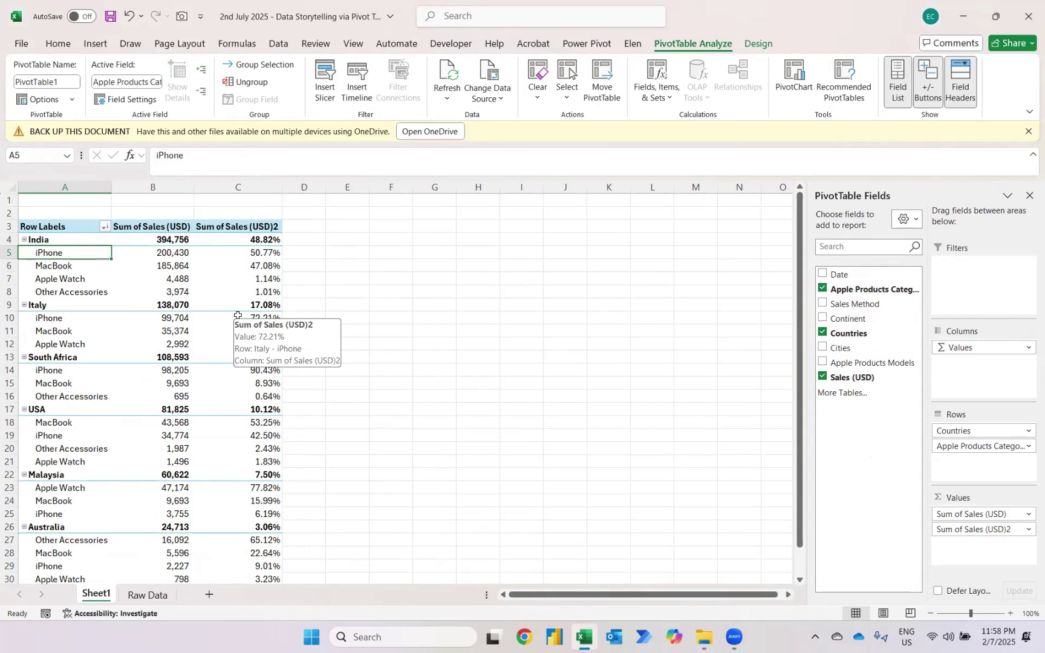
left_click(148, 233)
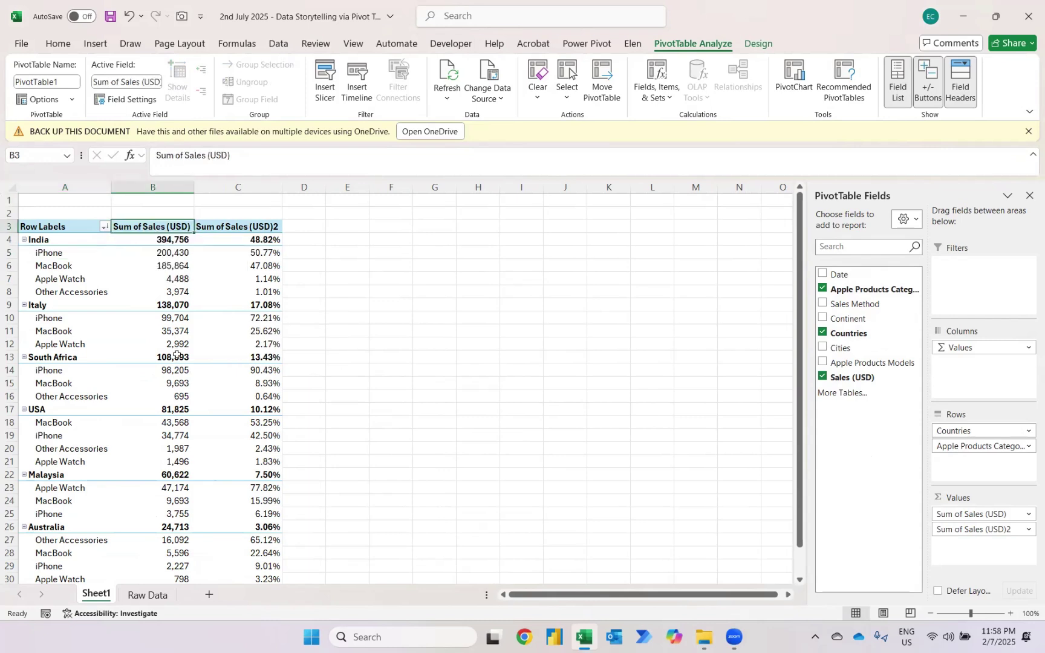
type("Total")
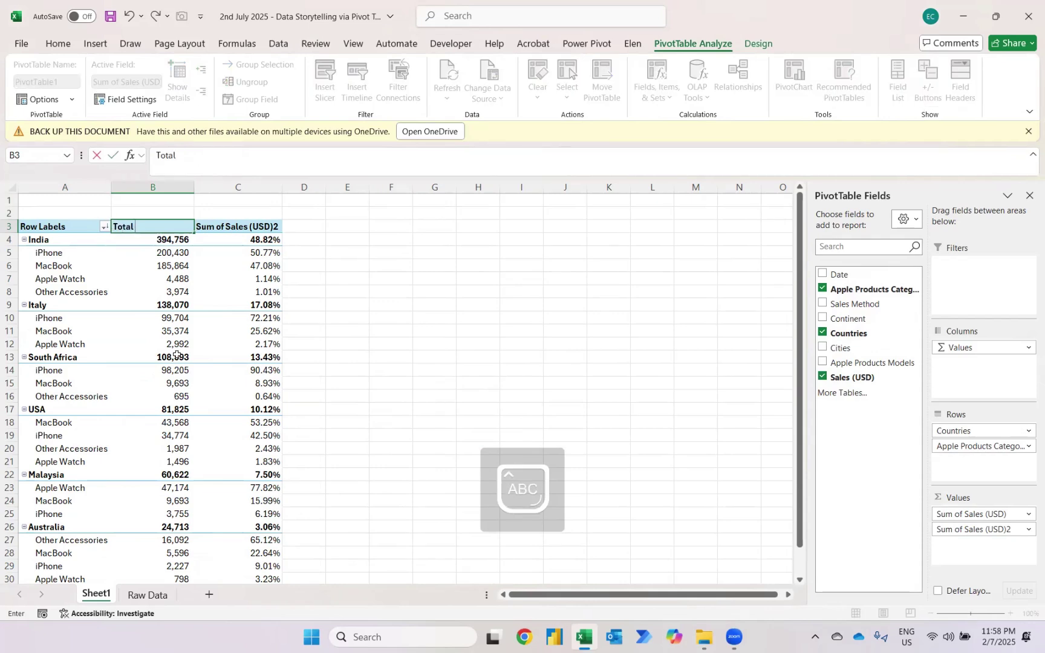
type(" Sales")
key("Return")
key("Up")
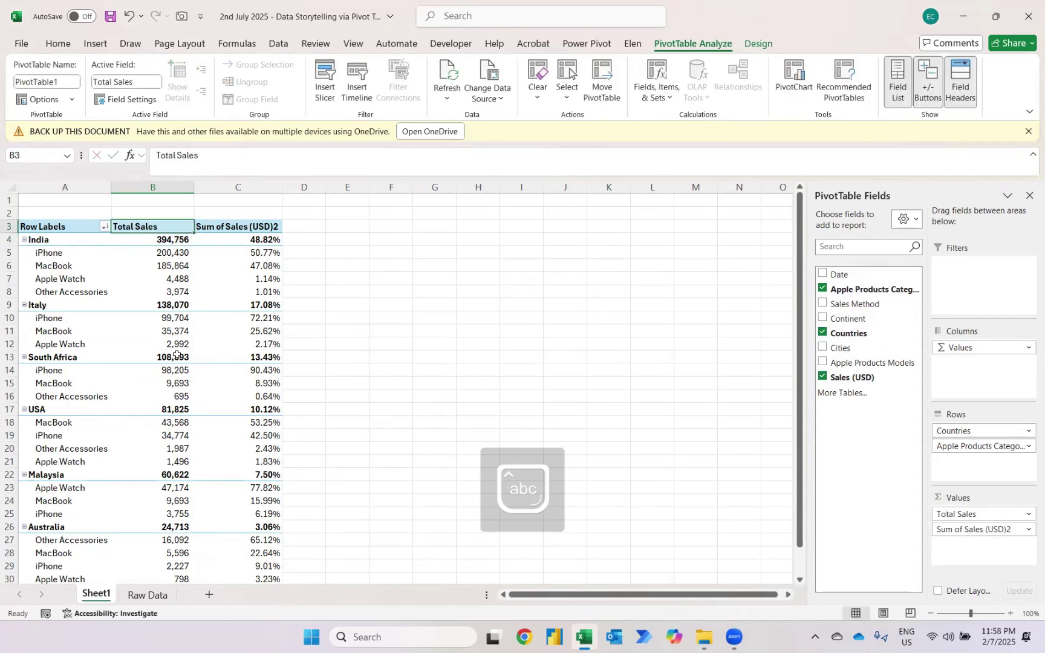
Rename the pivot's percentage column header to "% Allocation"
key("Right")
key("Caps_Lock")
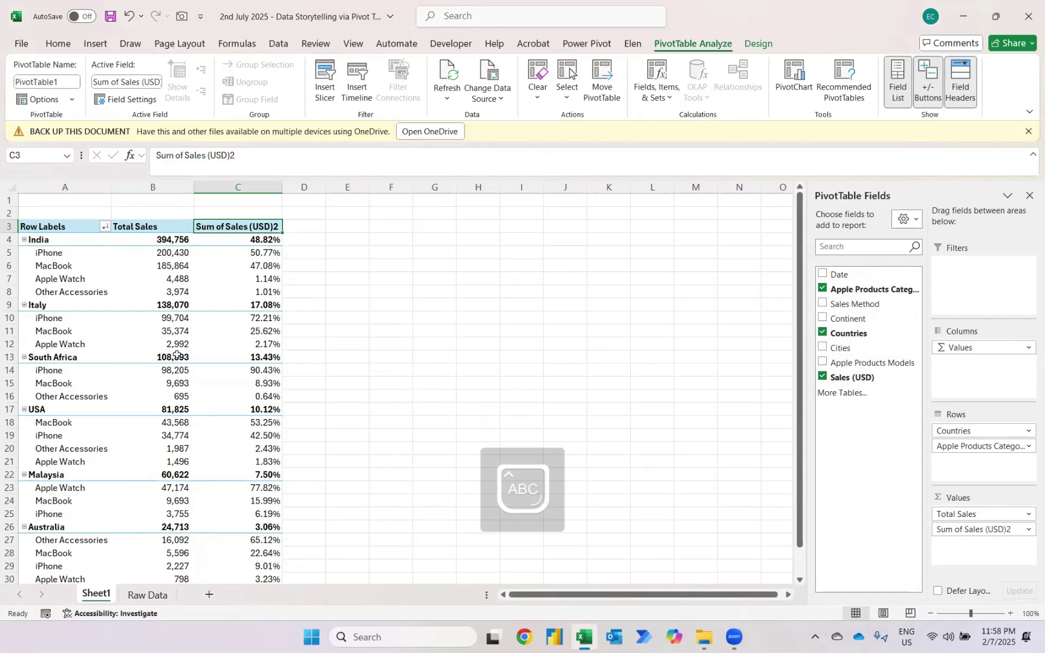
type("% OF")
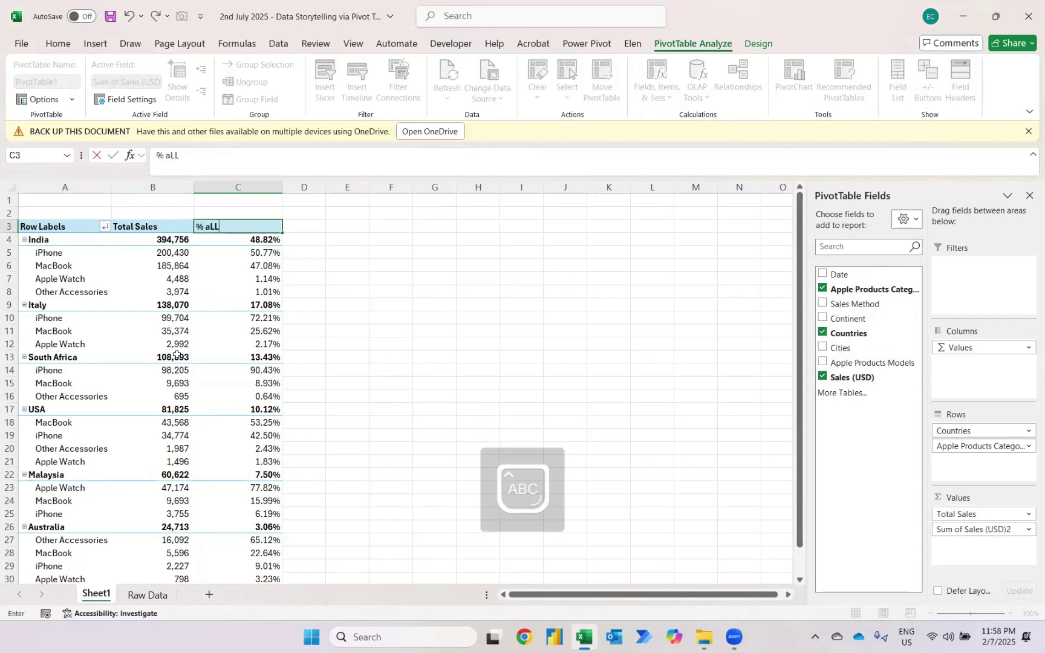
key("BackSpace")
key("BackSpace")
key("BackSpace")
type("A")
key("Caps_Lock")
type("llocation")
key("Return")
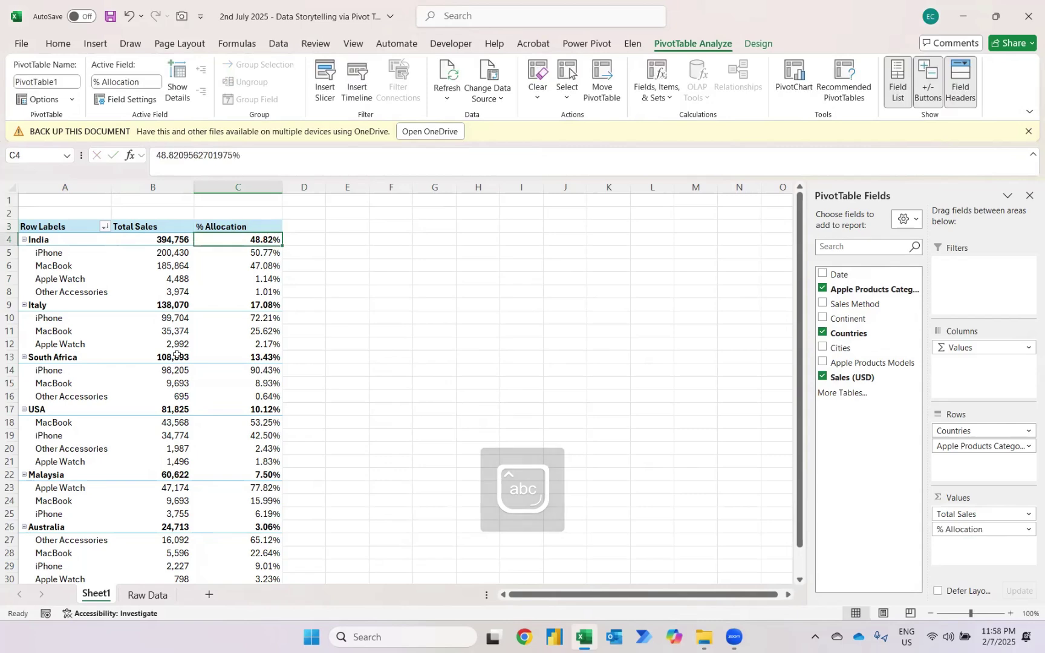